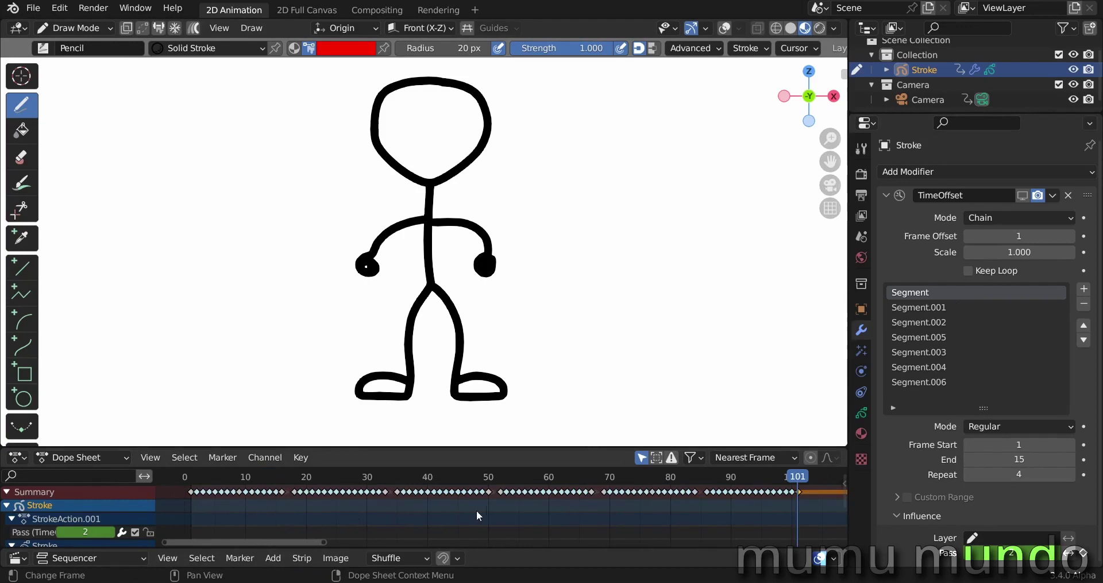
Examine the keyframes at the far end of the dope sheet and scrub to frame 367
key("space")
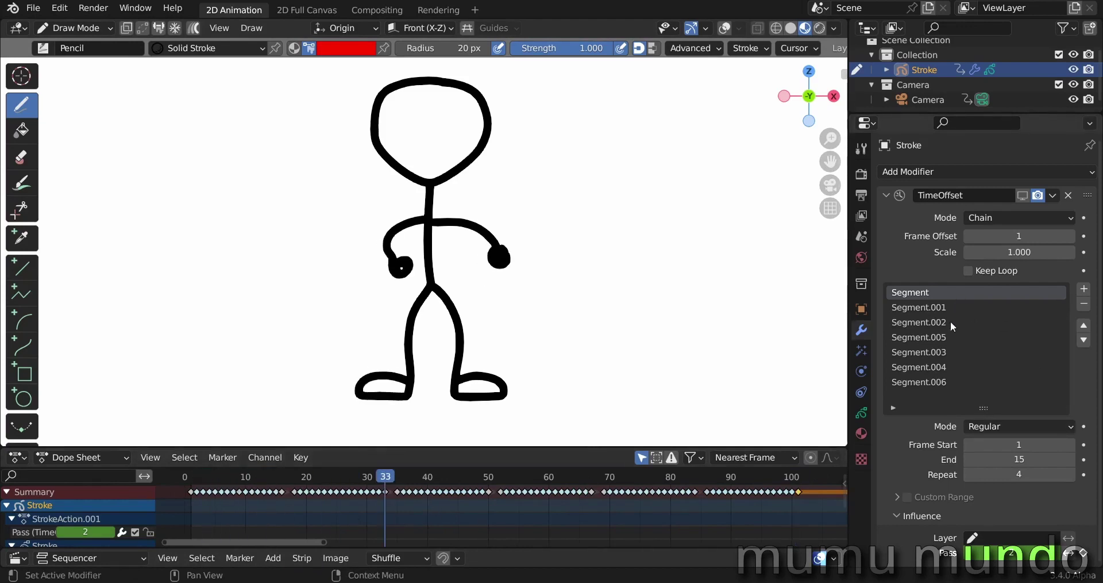
middle_click_drag(613, 514, 224, 520)
middle_click_drag(686, 513, 190, 508)
middle_click_drag(764, 512, 178, 514)
scroll(747, 508, "down", 14)
middle_click_drag(683, 508, 652, 512)
mouse_move(552, 477)
left_mouse_down()
mouse_move(625, 472)
mouse_move(569, 477)
left_mouse_up()
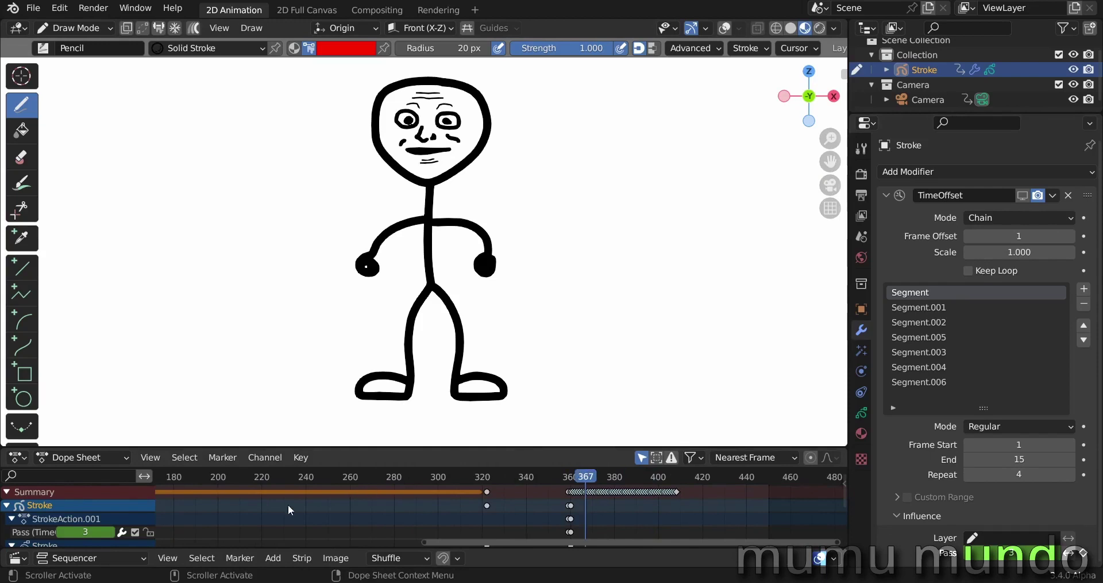
scroll(584, 511, "up", 4, "ctrl")
Enlarge the sequencer to examine the troll.mp3 audio strip, then collapse the sequencer again
left_click_drag(545, 549, 545, 467)
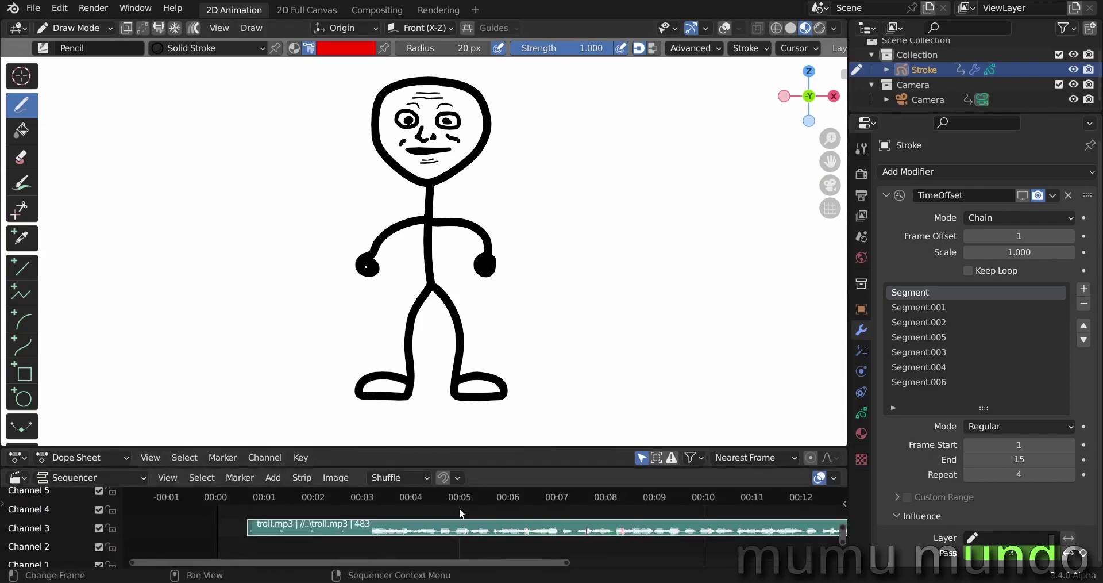
scroll(460, 512, "up", 3, "ctrl")
scroll(595, 537, "down", 3, "ctrl")
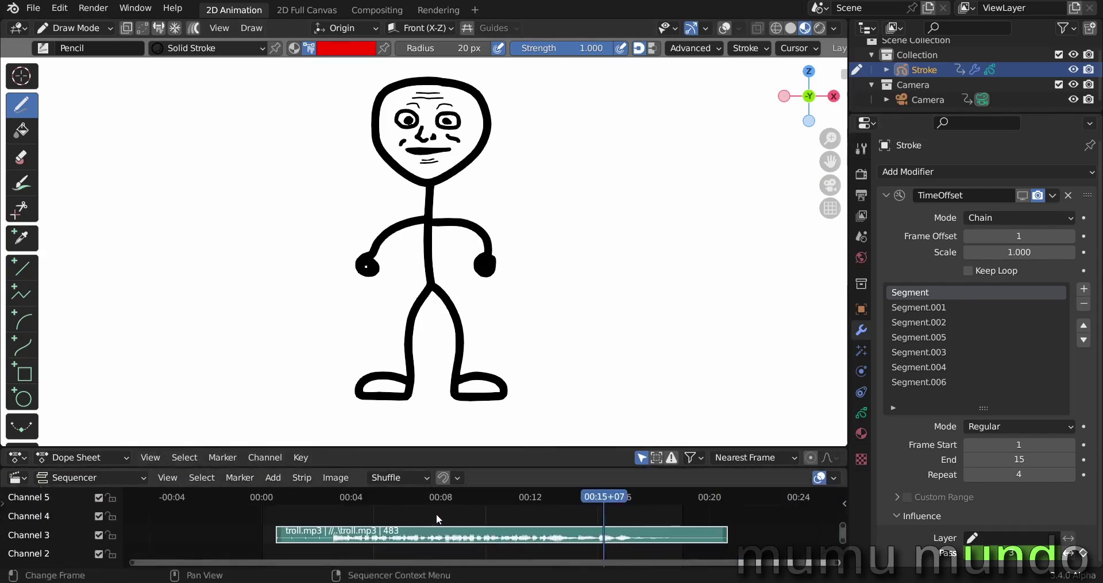
left_click_drag(477, 467, 477, 466)
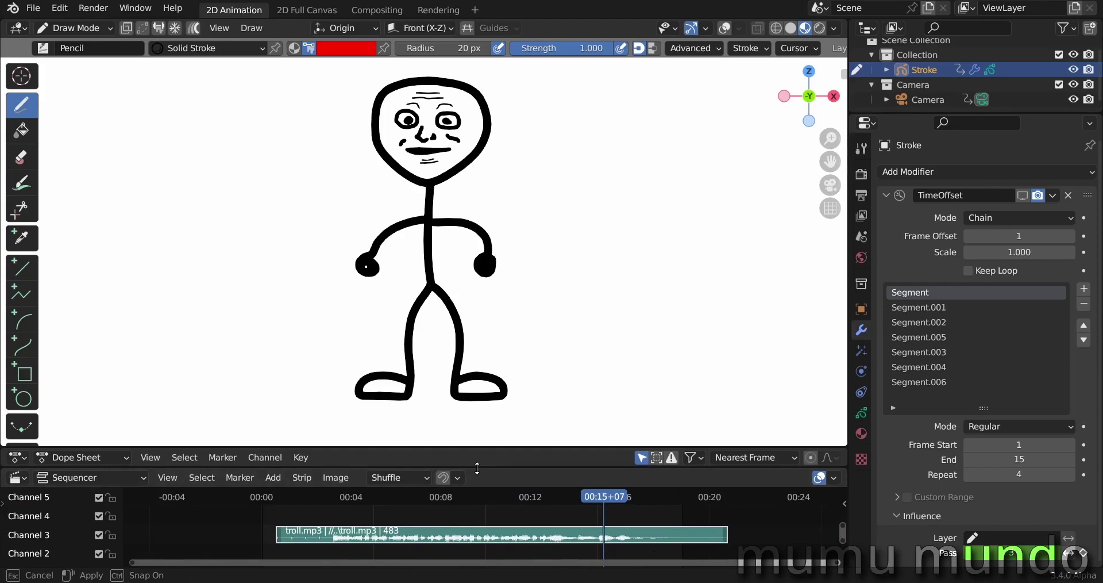
middle_click_drag(462, 522, 488, 515)
scroll(485, 517, "up", 9)
middle_click_drag(289, 543, 562, 545)
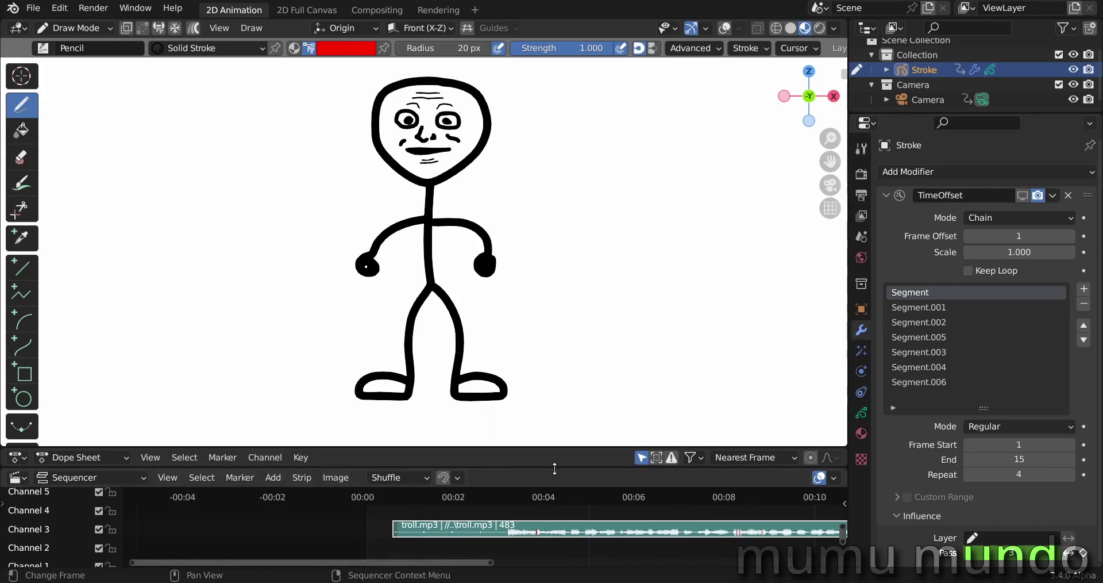
left_click_drag(555, 468, 552, 573)
Scrub to frame 47 and frame the whole stick figure in the viewport
scroll(505, 519, "down", 15)
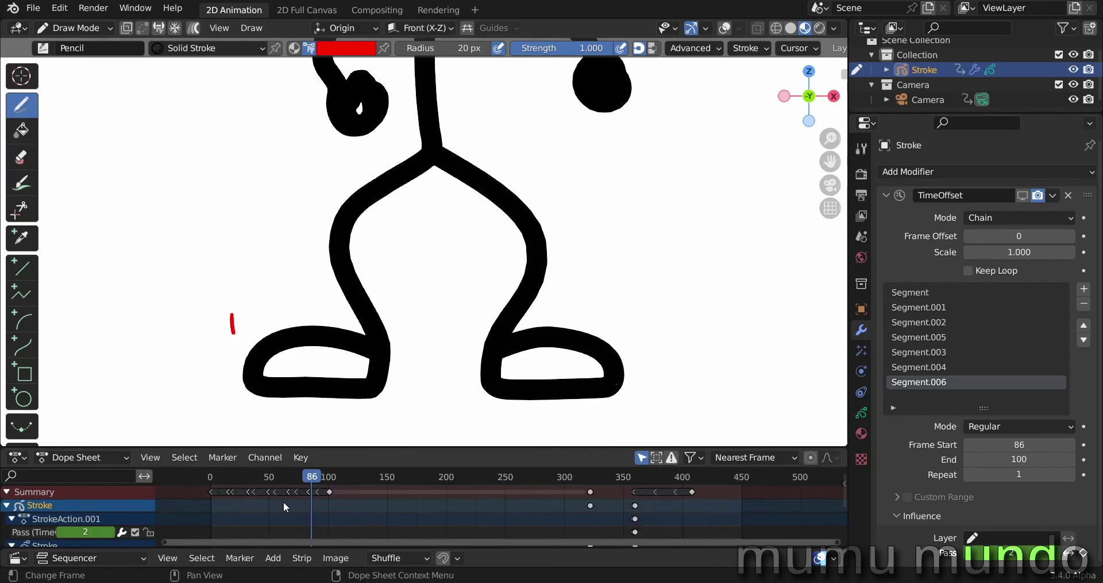
scroll(387, 482, "down", 1)
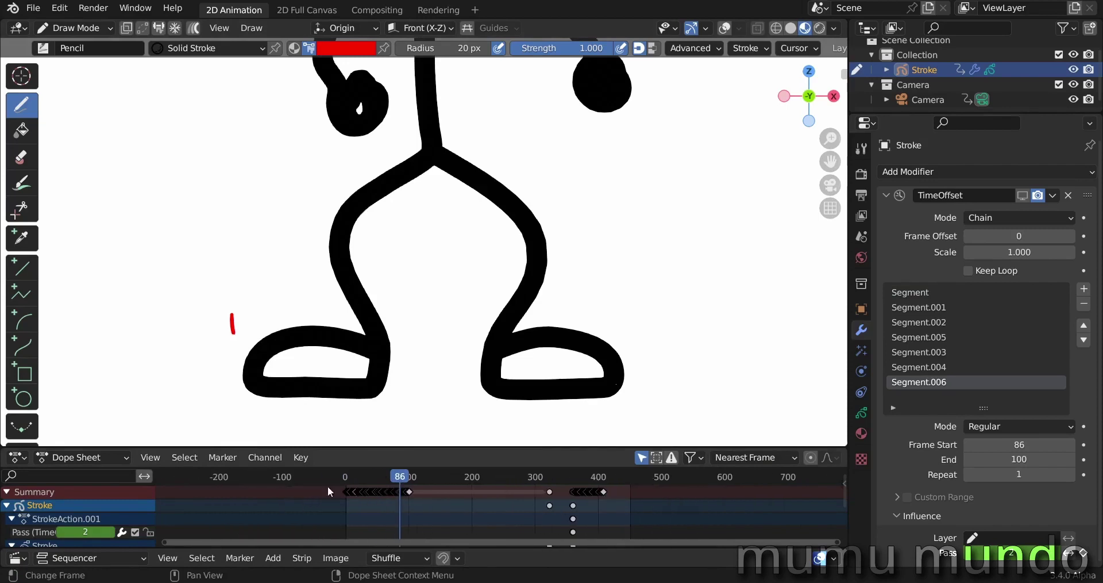
left_click_drag(361, 481, 375, 480)
scroll(471, 362, "down", 8)
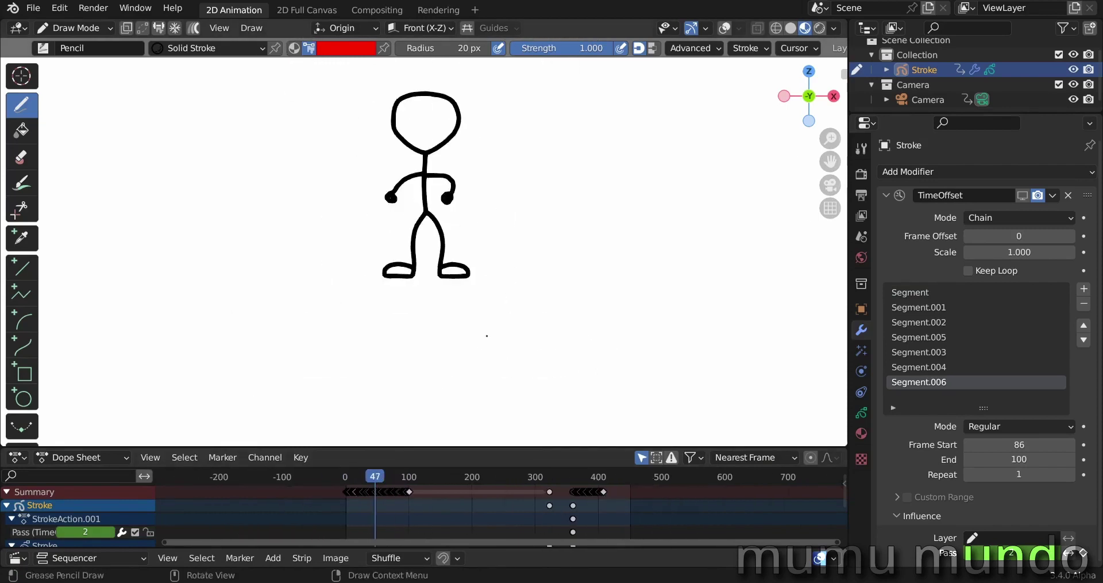
scroll(485, 335, "up", 3)
middle_click_drag(507, 288, 547, 408, "shift")
scroll(551, 414, "up", 1)
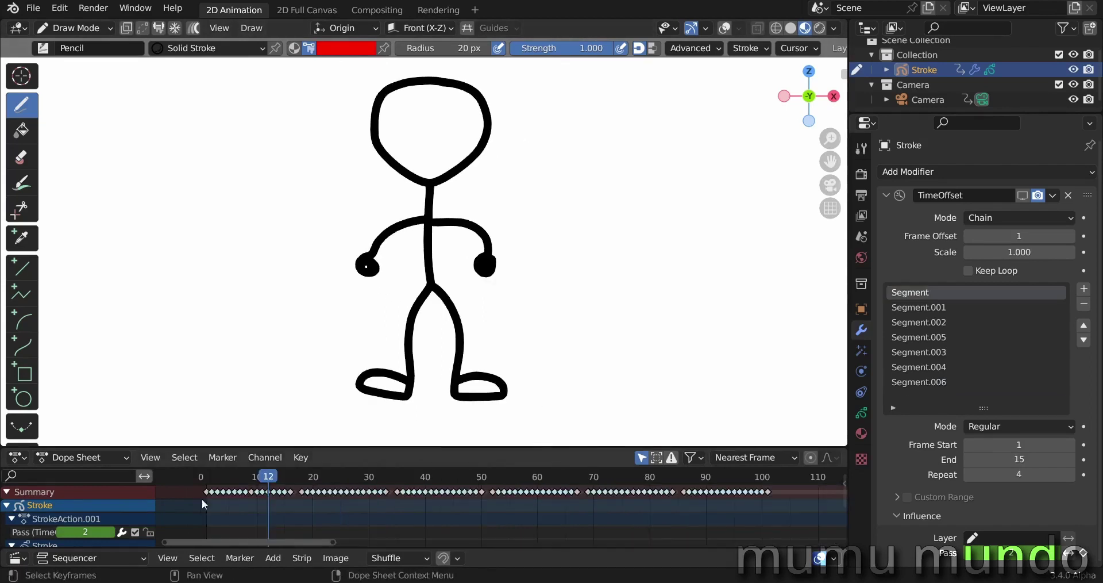
Scrub from frame 1 through the first groups of keyframes to review the stick figure's opening movements
left_click_drag(205, 481, 385, 482)
scroll(396, 497, "up", 1)
middle_click_drag(411, 497, 379, 497)
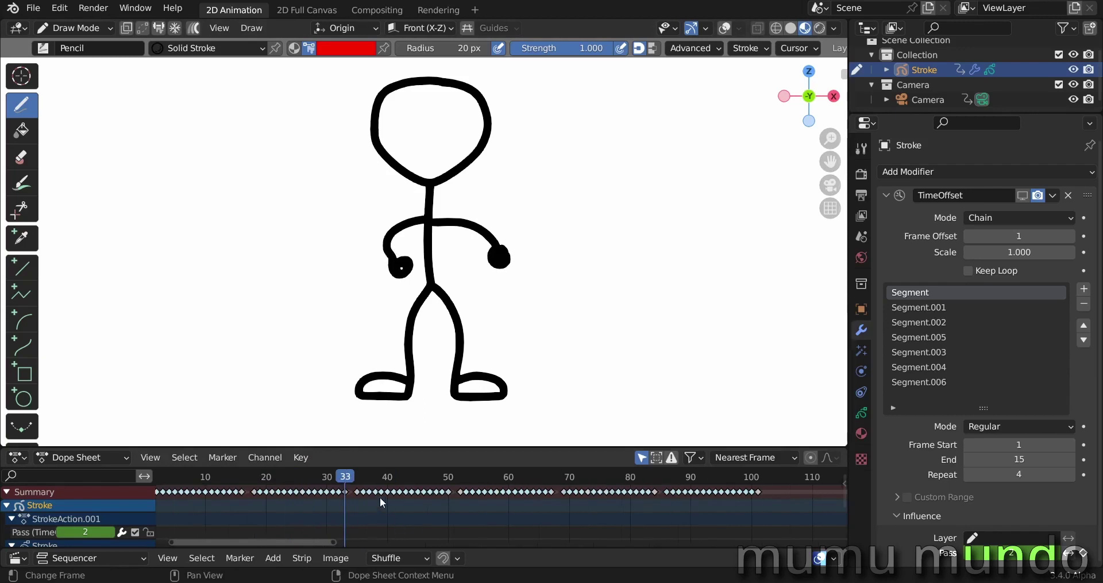
left_click_drag(347, 479, 436, 483)
middle_click_drag(459, 507, 382, 507)
Scrub through the remaining groups of keyframes up to about frame 101 to review the other movements
left_click_drag(382, 484, 482, 482)
middle_click_drag(482, 482, 426, 481)
left_click_drag(426, 482, 511, 482)
middle_click_drag(528, 514, 446, 525)
left_click(450, 477)
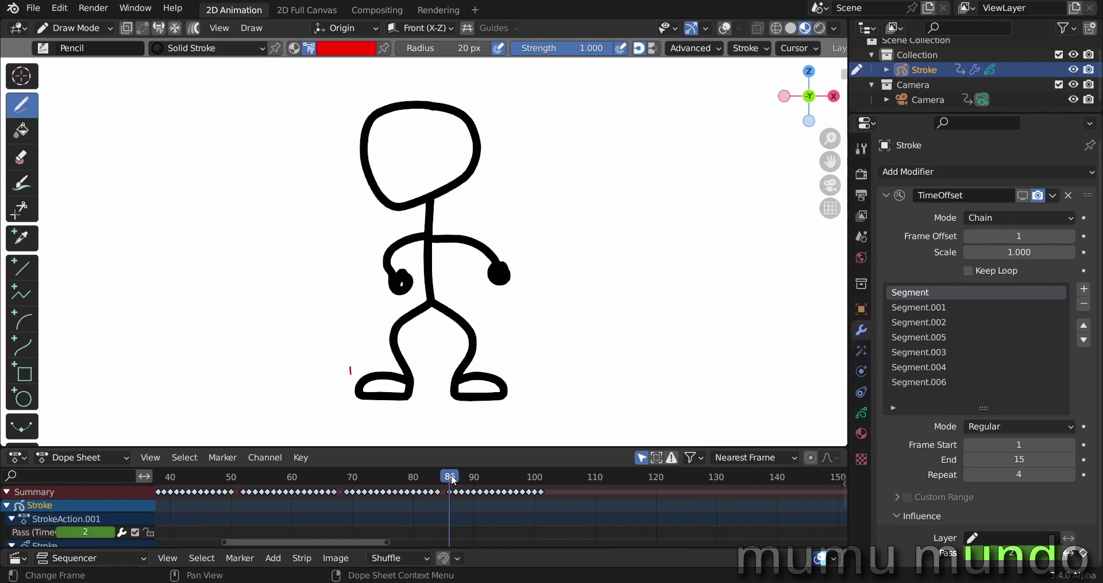
left_click_drag(454, 480, 540, 488)
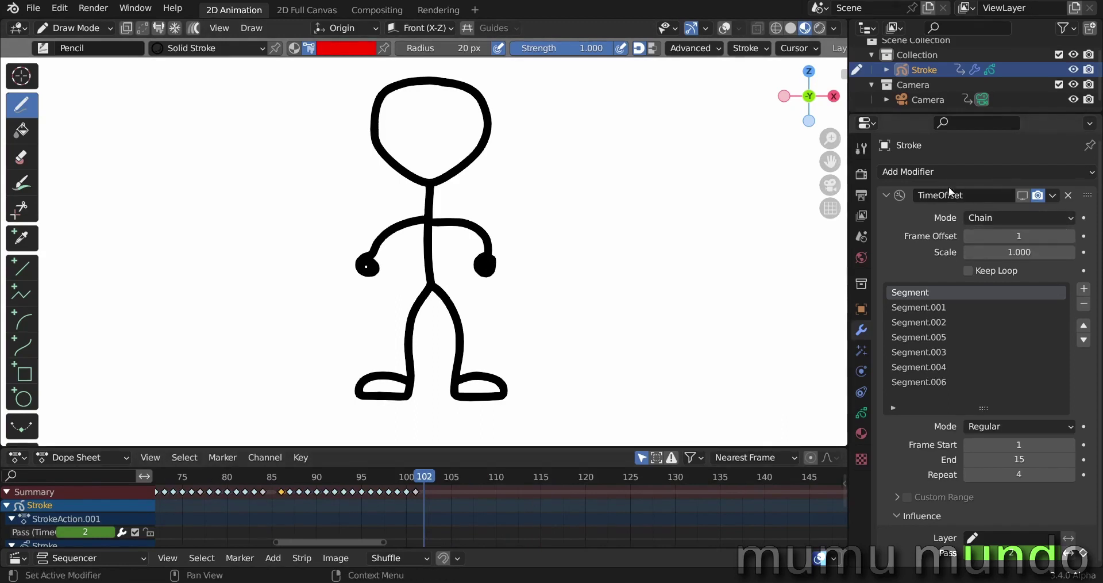
Return to frame 1 and set the TimeOffset modifier's Frame Offset to 0
middle_click_drag(296, 519, 581, 515)
scroll(396, 508, "down", 15)
scroll(345, 526, "up", 18)
scroll(339, 530, "up", 2, "ctrl")
scroll(332, 492, "up", 3)
left_click(369, 478)
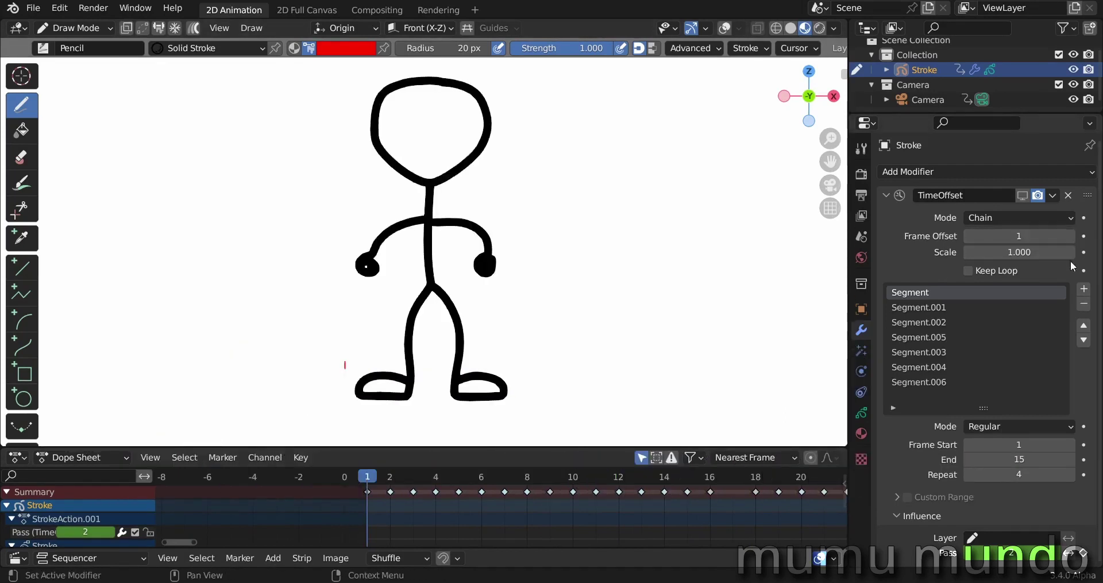
left_click(968, 236)
left_click(968, 236)
left_click(968, 237)
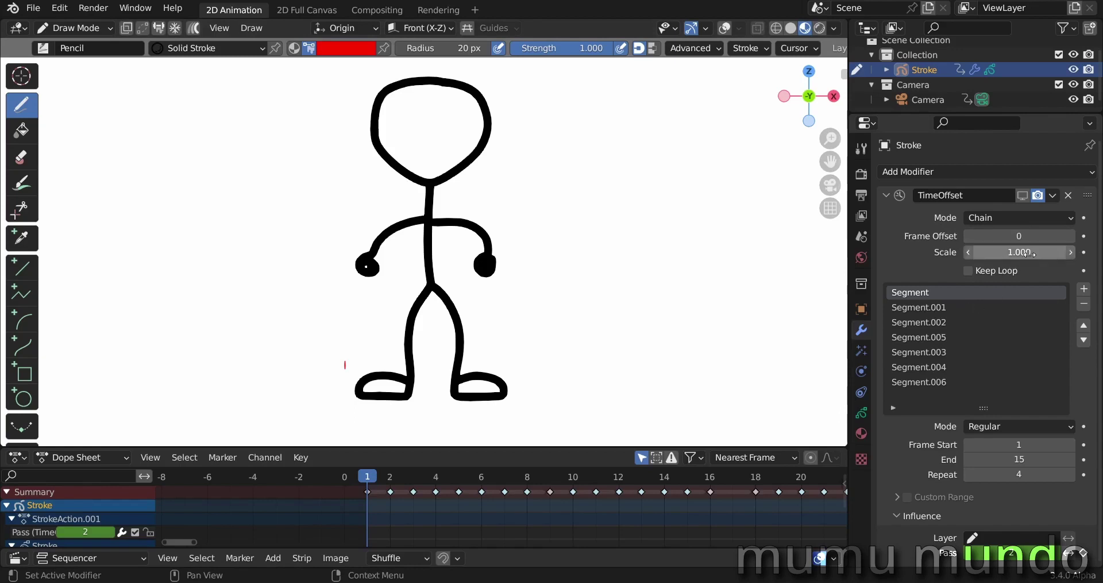
Scrub through the first segment's frames and stop on frame 15
scroll(488, 509, "down", 6)
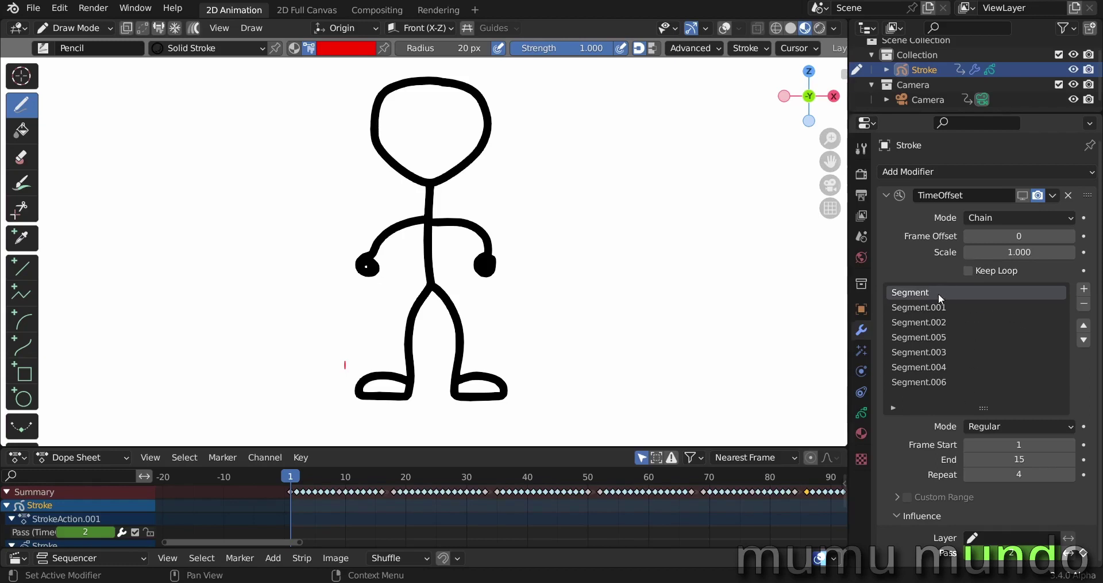
mouse_move(291, 476)
left_mouse_down()
mouse_move(381, 485)
mouse_move(298, 488)
left_mouse_up()
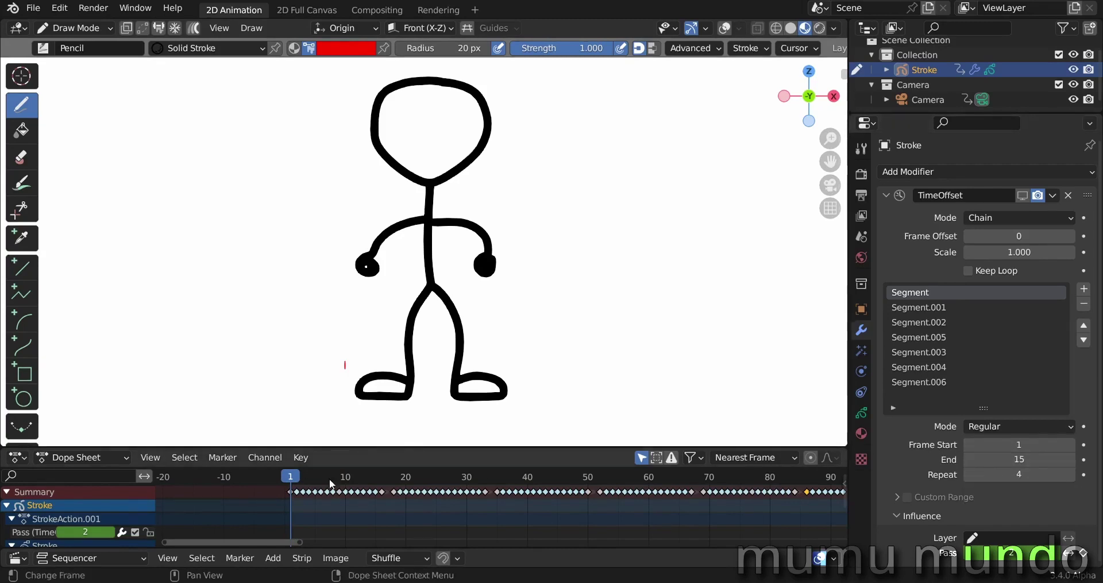
left_click(384, 480)
key("Left")
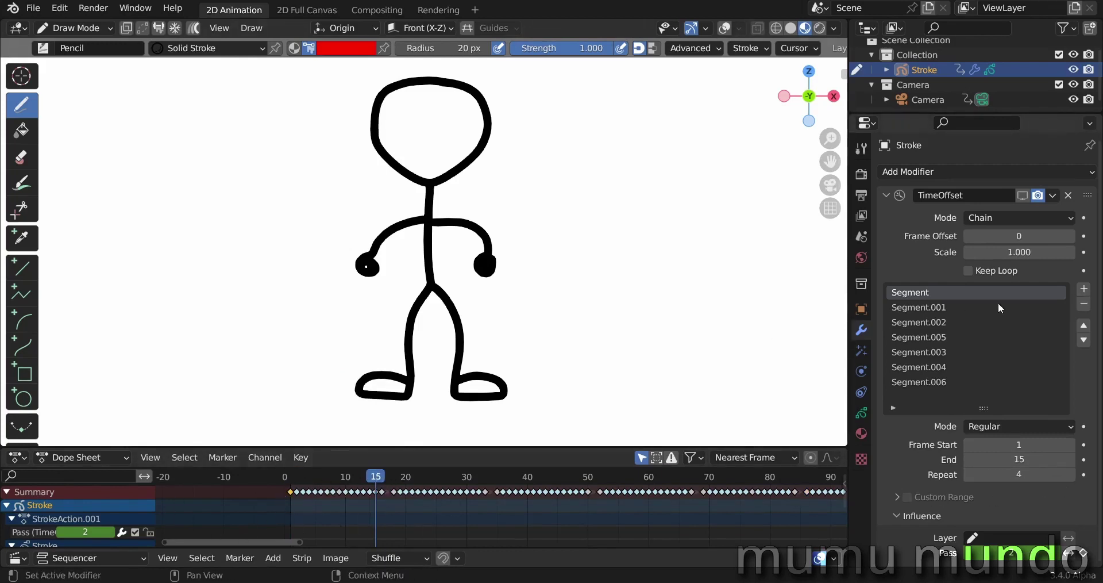
Select Segment.001 and scrub from frame 18 to frame 33 to review its arm movement
left_click(926, 306)
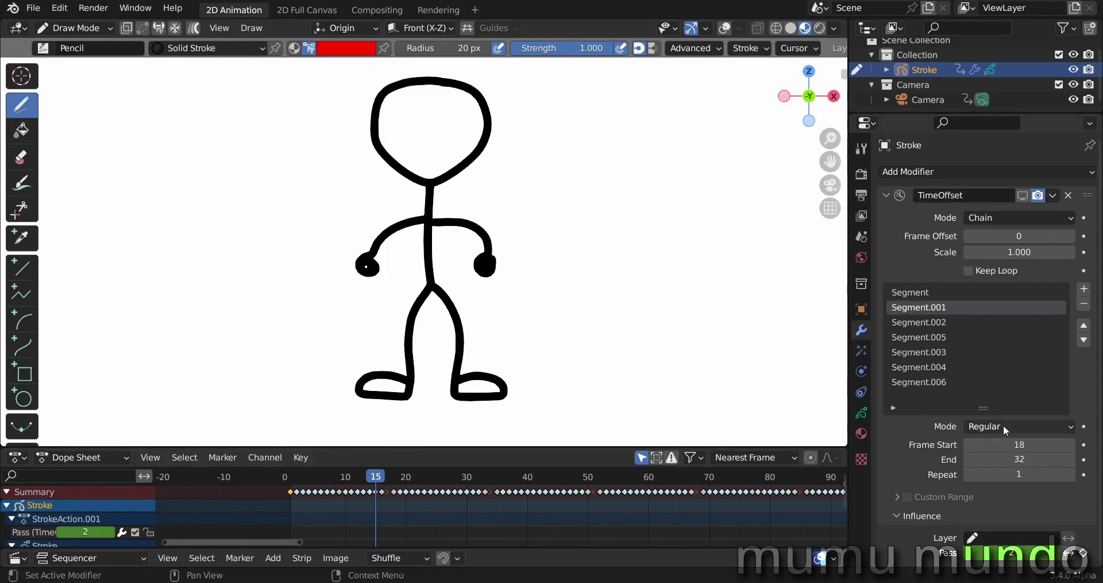
mouse_move(394, 477)
left_mouse_down()
mouse_move(479, 476)
mouse_move(412, 477)
left_mouse_up()
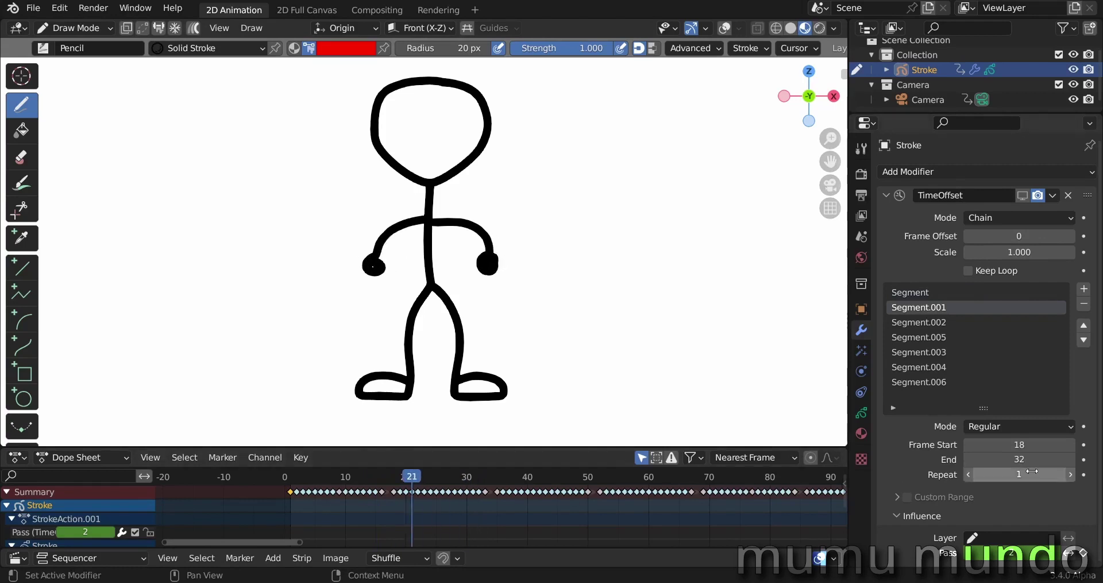
left_click(395, 474)
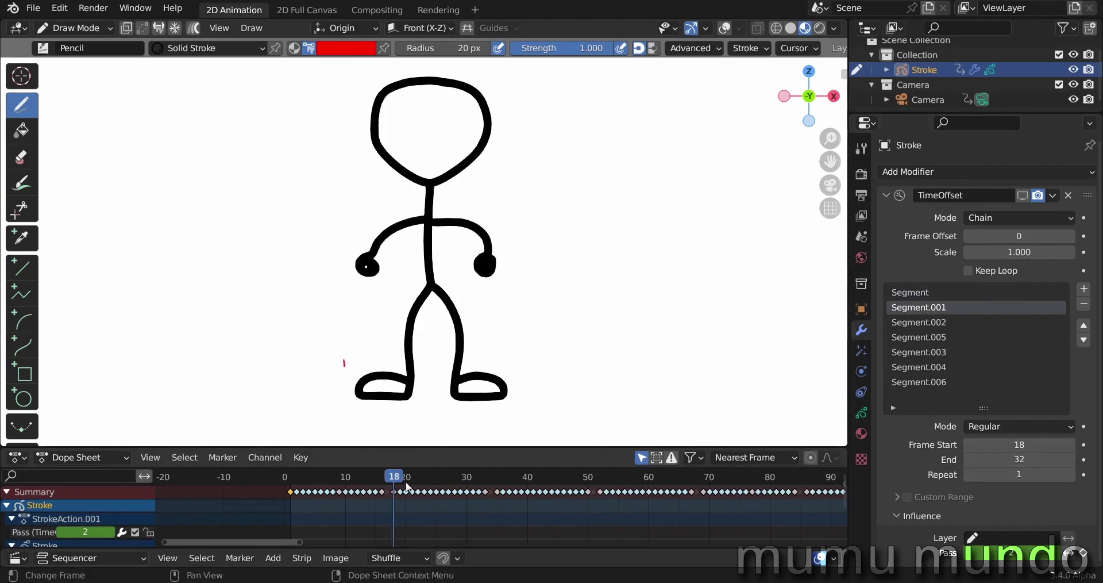
left_click_drag(405, 480, 485, 488)
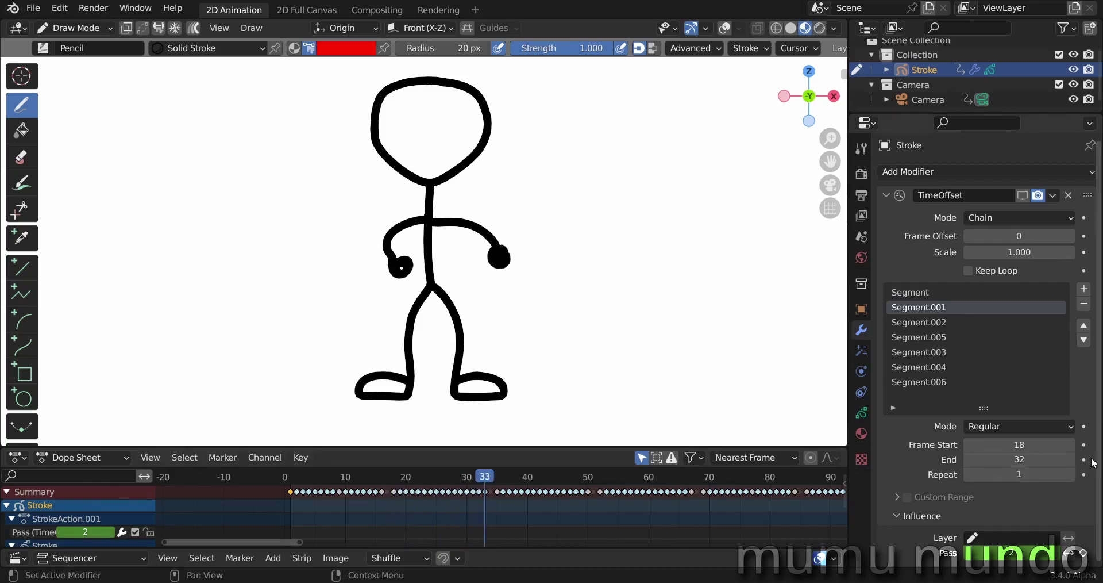
left_click(1072, 460)
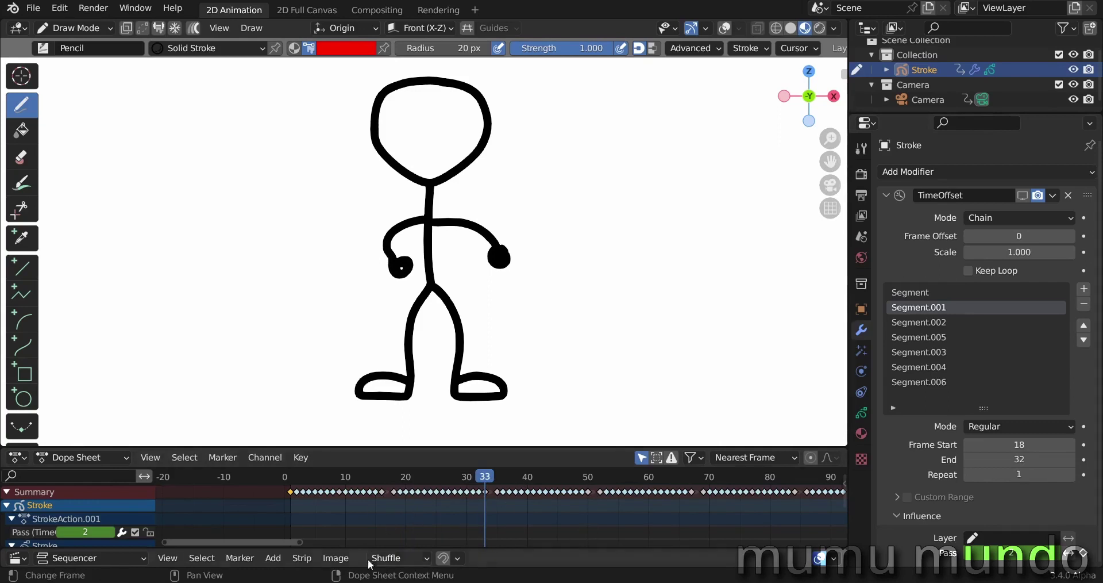
left_click_drag(374, 548, 402, 550)
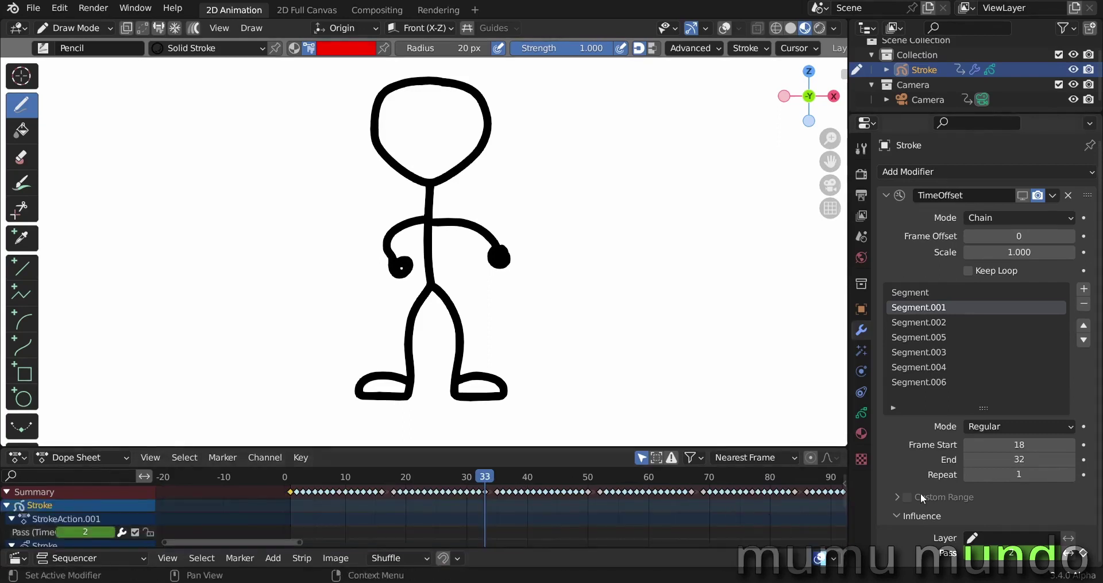
Select Segment.002 and scrub its frames from 35 onward, returning to frame 35
left_click(919, 321)
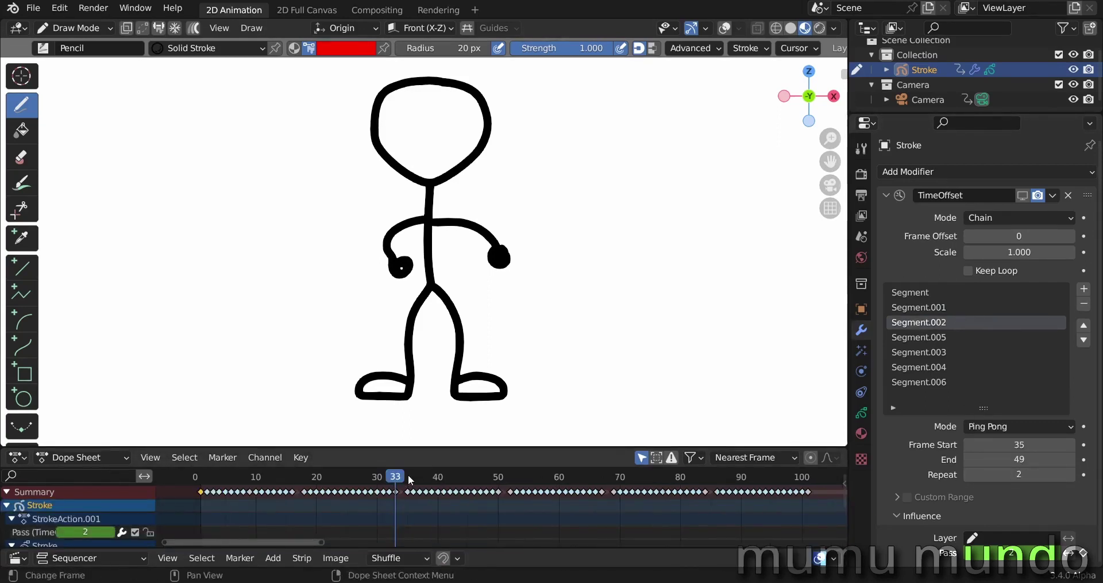
mouse_move(410, 480)
left_mouse_down()
mouse_move(450, 480)
mouse_move(407, 480)
left_mouse_up()
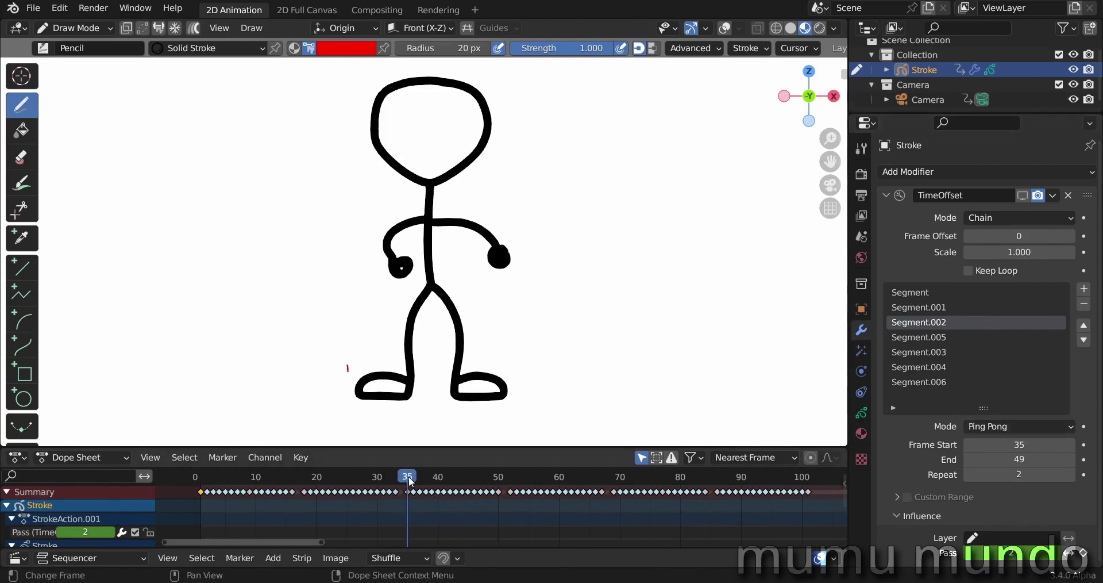
mouse_move(410, 480)
left_mouse_down()
mouse_move(498, 480)
mouse_move(407, 477)
left_mouse_up()
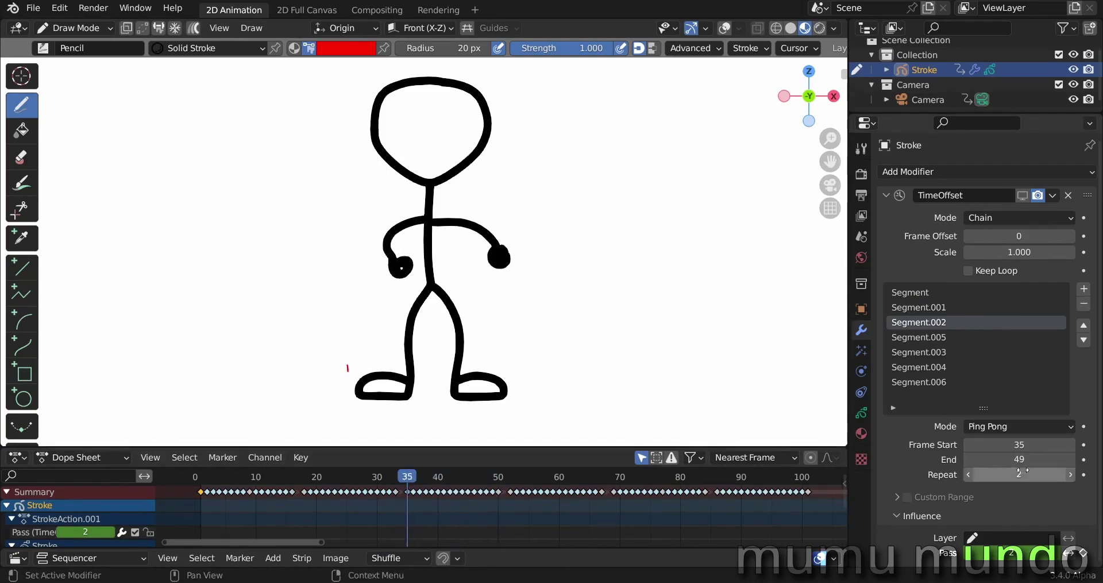
mouse_move(415, 478)
left_mouse_down()
mouse_move(468, 478)
mouse_move(410, 488)
left_mouse_up()
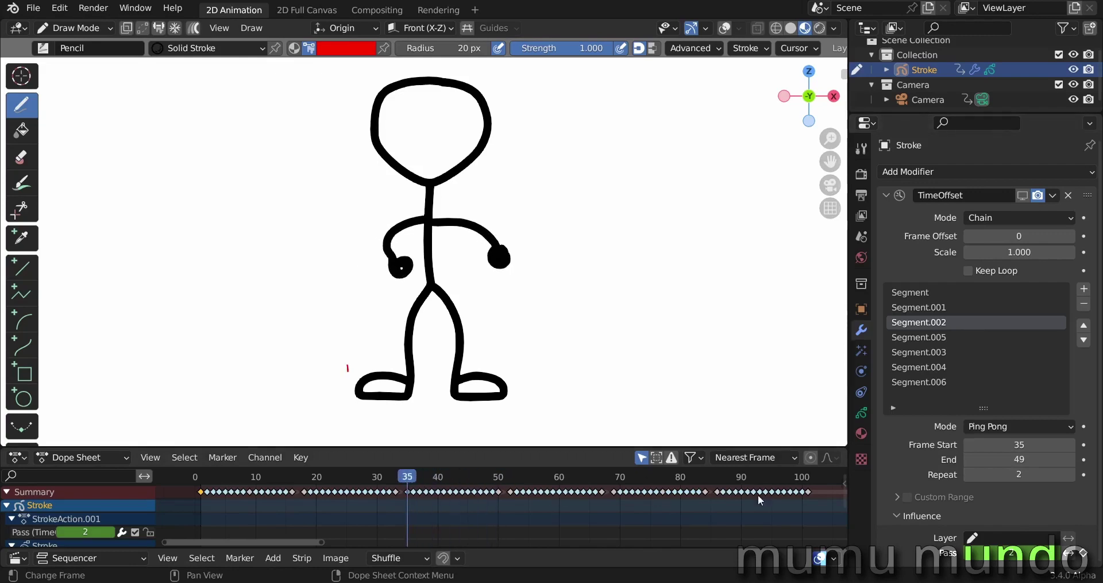
Compare the mode and repeat settings of Segment.005 and Segment.002, scrubbing their shared frames from frame 35
left_click(918, 337)
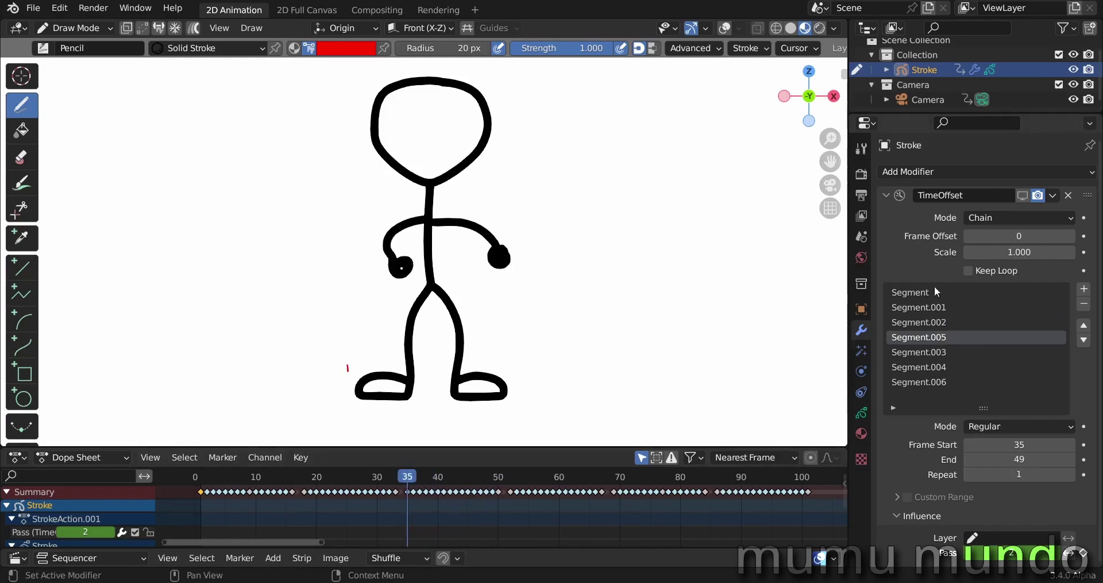
left_click(939, 323)
left_click(937, 339)
left_click(938, 323)
left_click(937, 338)
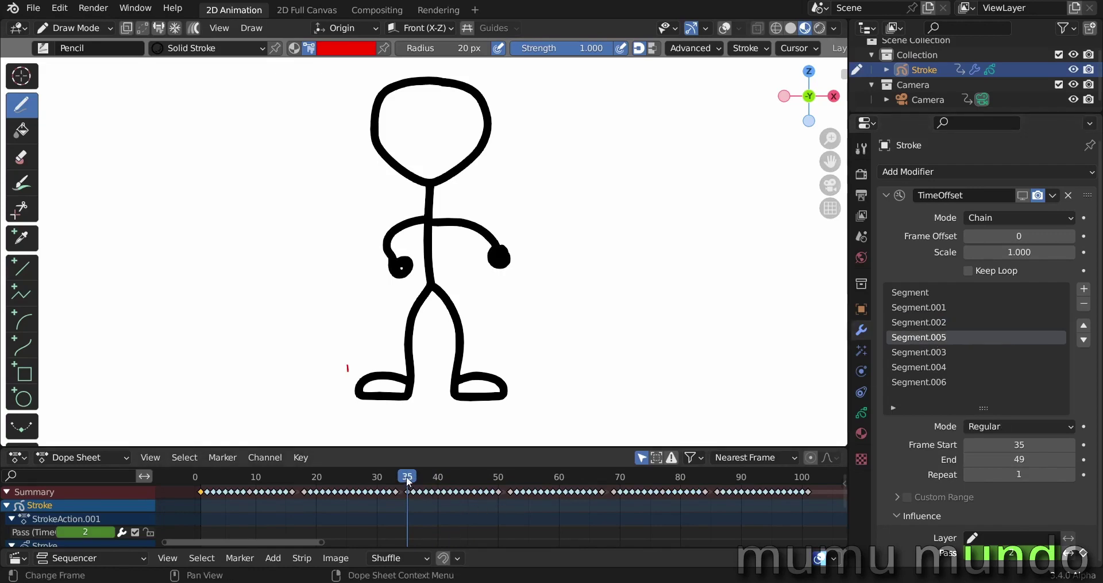
mouse_move(409, 480)
left_mouse_down()
mouse_move(491, 474)
mouse_move(410, 478)
left_mouse_up()
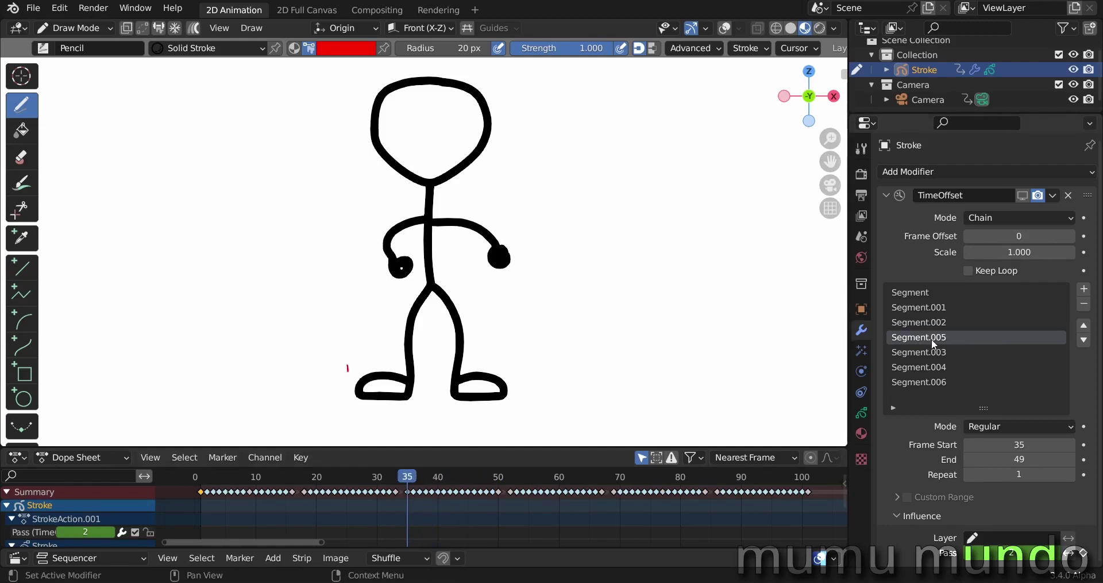
mouse_move(413, 479)
left_mouse_down()
mouse_move(488, 476)
mouse_move(409, 479)
left_mouse_up()
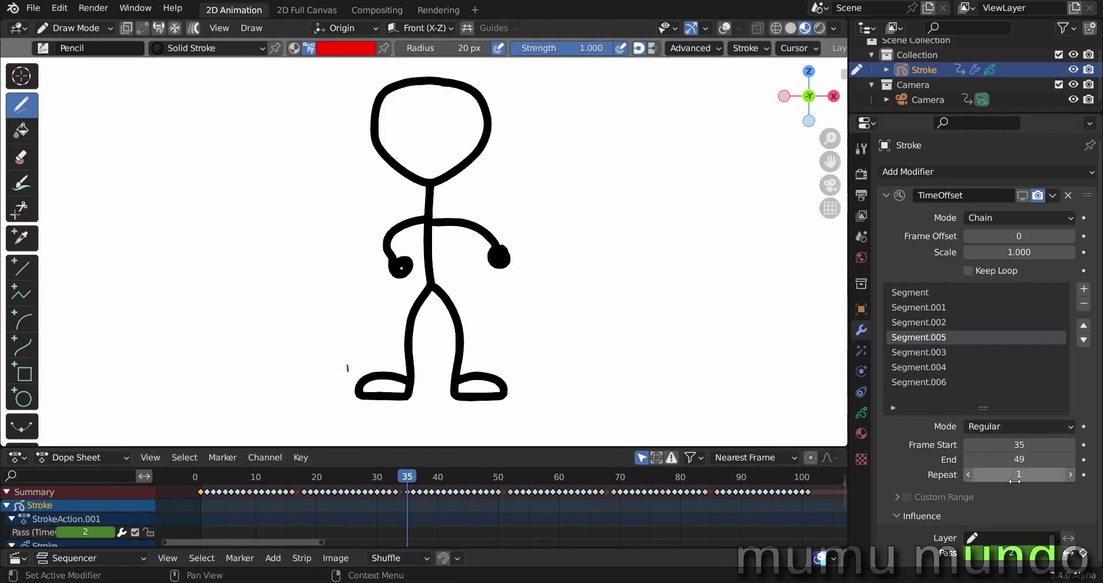
left_click(956, 322)
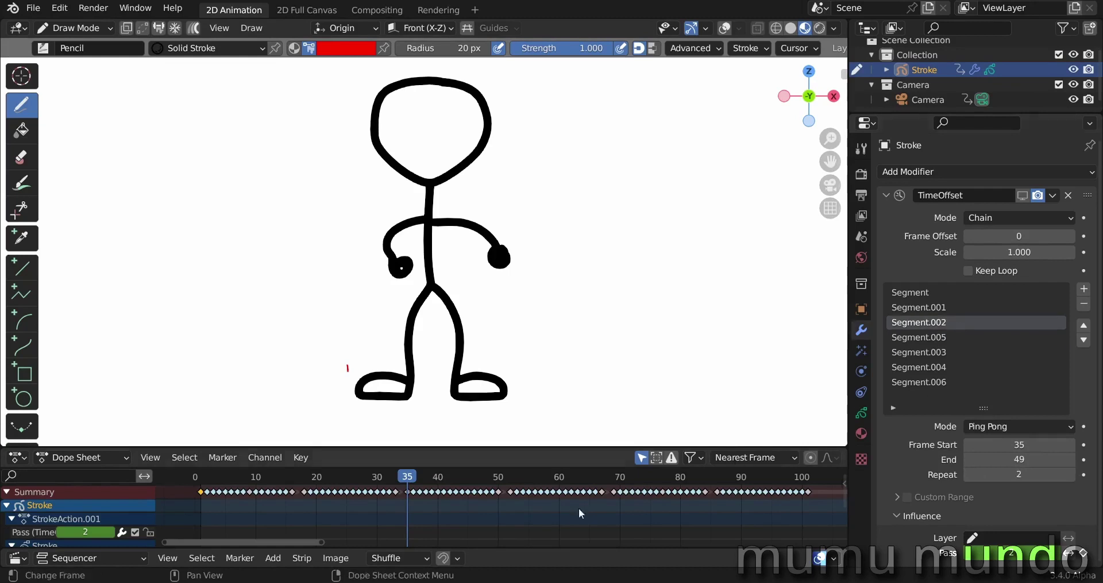
mouse_move(418, 476)
left_mouse_down()
mouse_move(443, 476)
mouse_move(408, 477)
left_mouse_up()
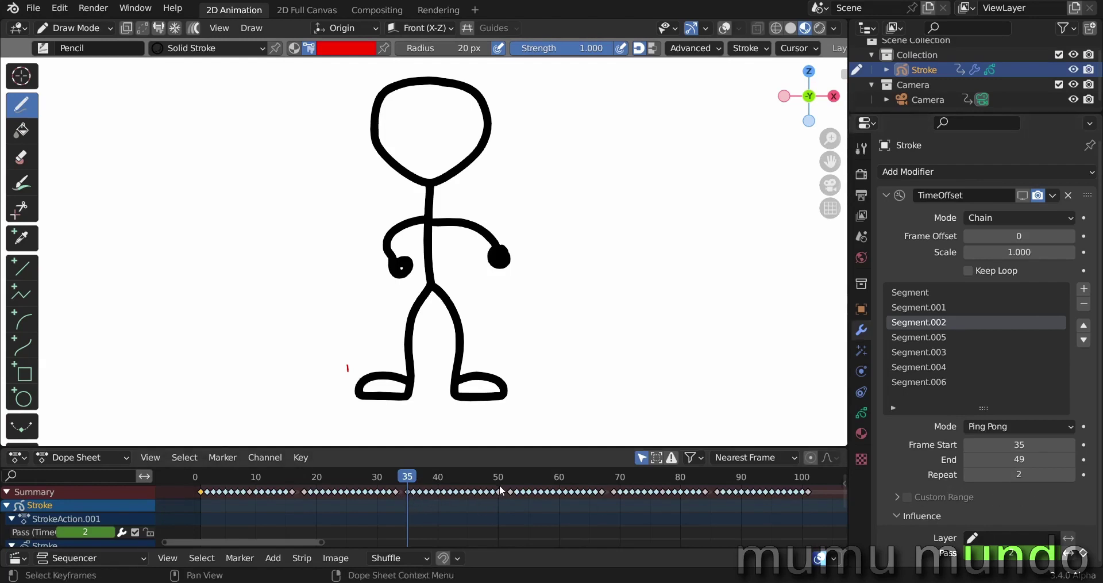
left_click(956, 336)
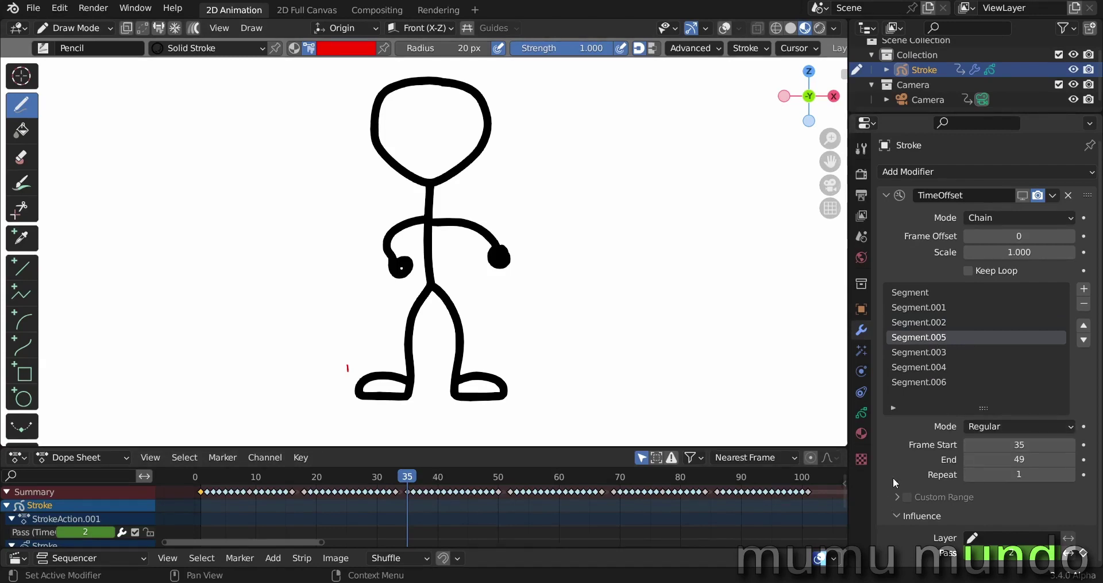
Select Segment.003 and scrub its frames from 52 to 67, and select Segment.004 and go to its start frame, 69
left_click(948, 351)
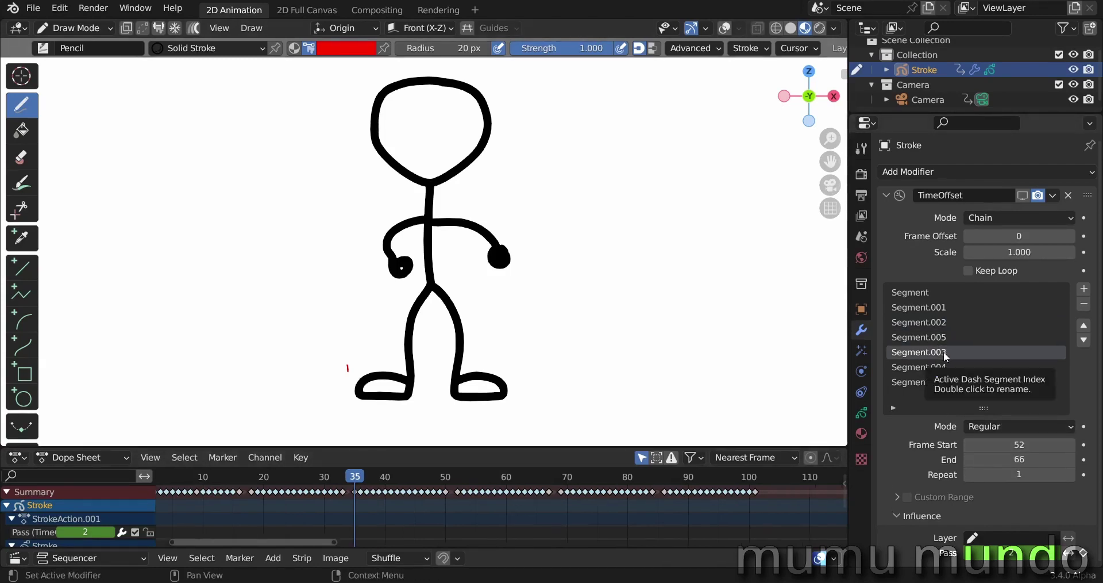
left_click_drag(458, 481, 548, 480)
left_click(943, 368)
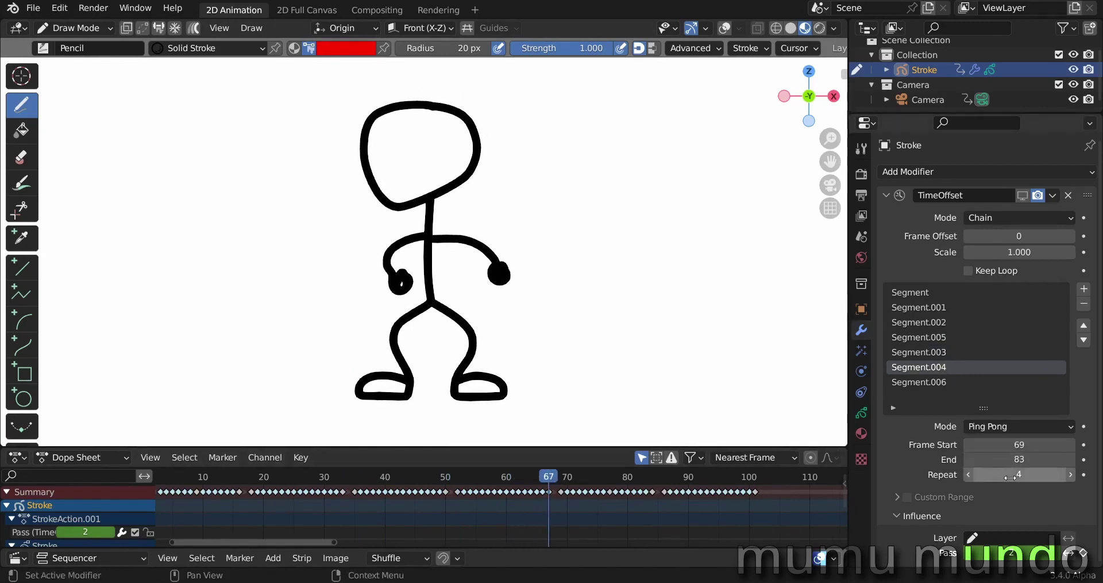
middle_click_drag(591, 516, 517, 505)
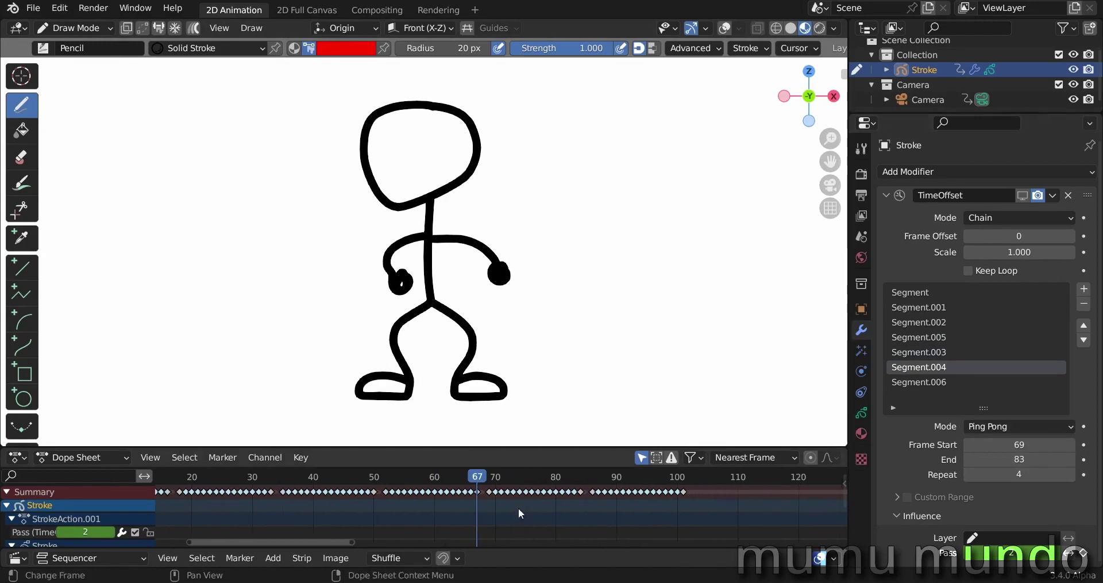
key("Up")
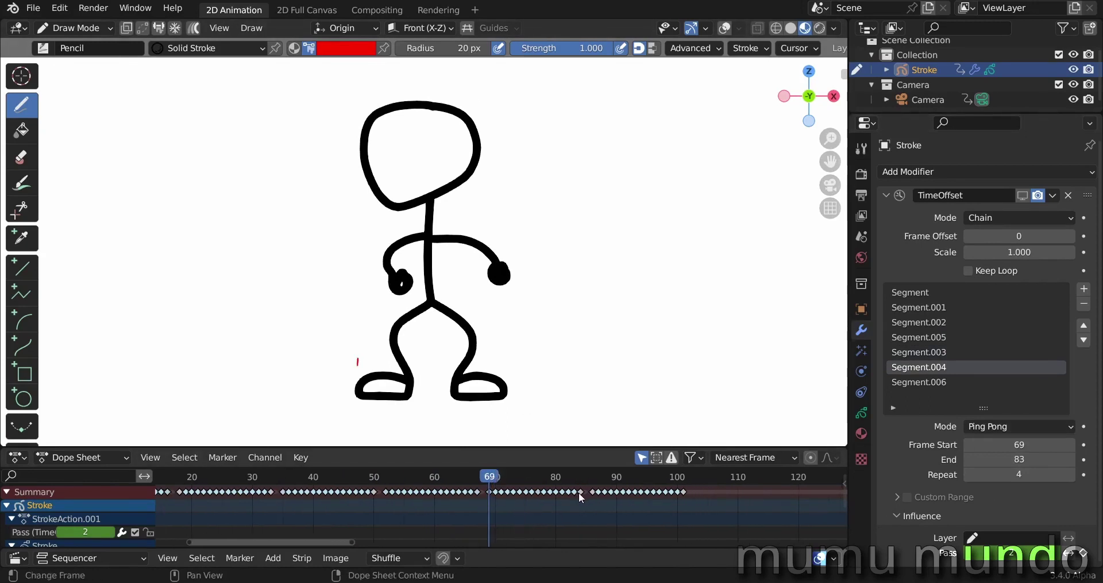
Select Segment.006 and scrub its frames from 86 to 92 to review its movement
left_click(951, 384)
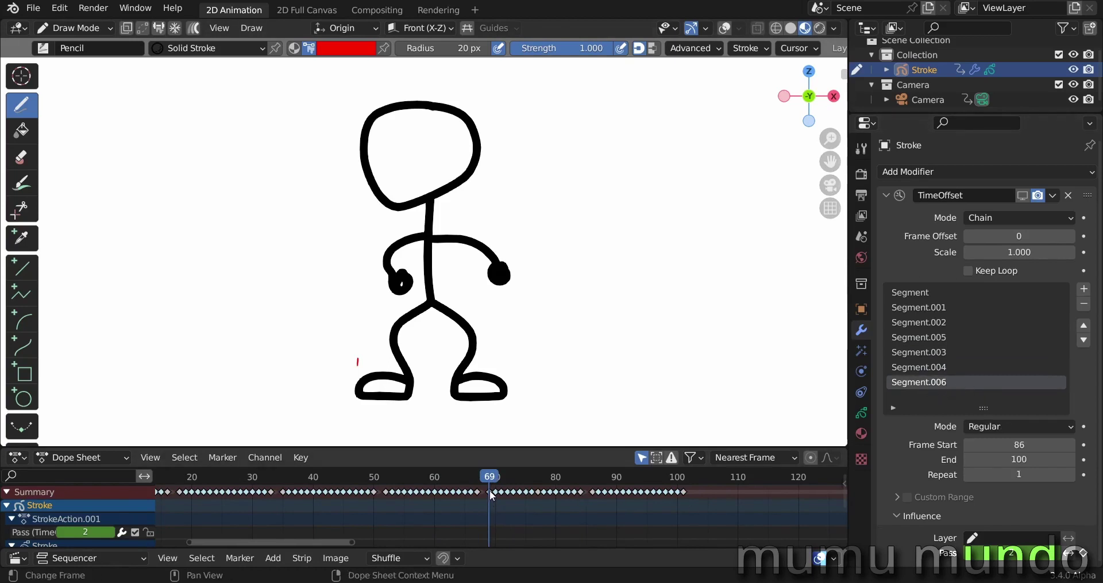
left_click_drag(593, 484, 628, 503)
scroll(666, 514, "down", 12)
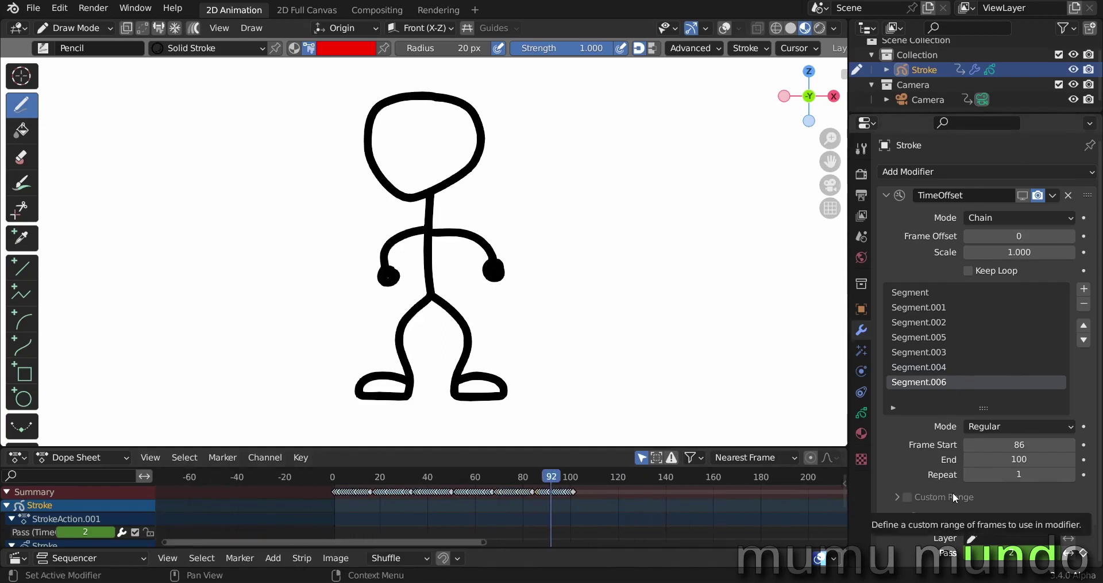
scroll(505, 538, "up", 5)
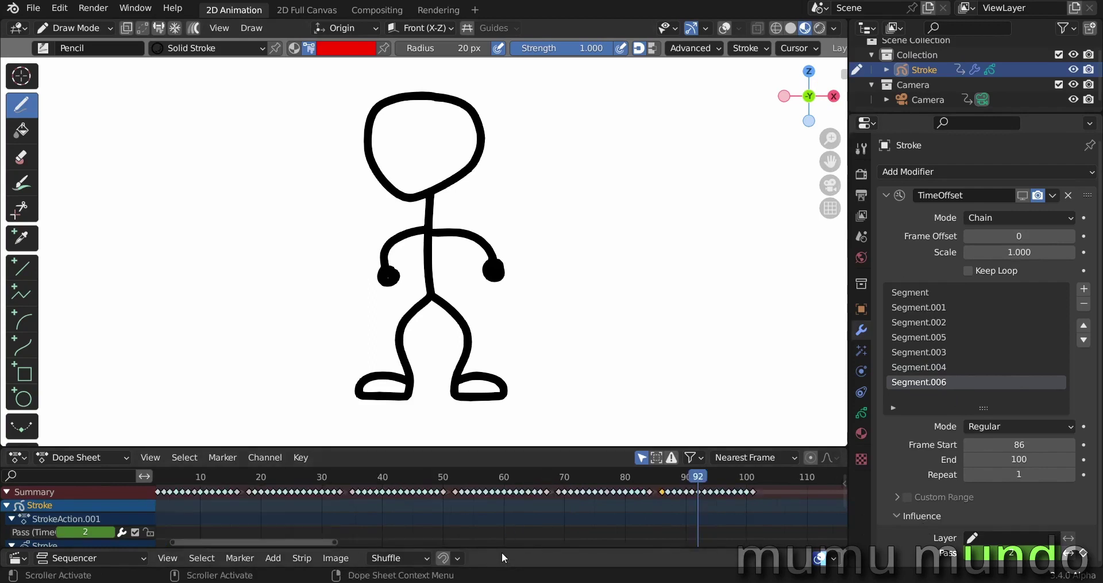
left_click_drag(502, 550, 509, 484)
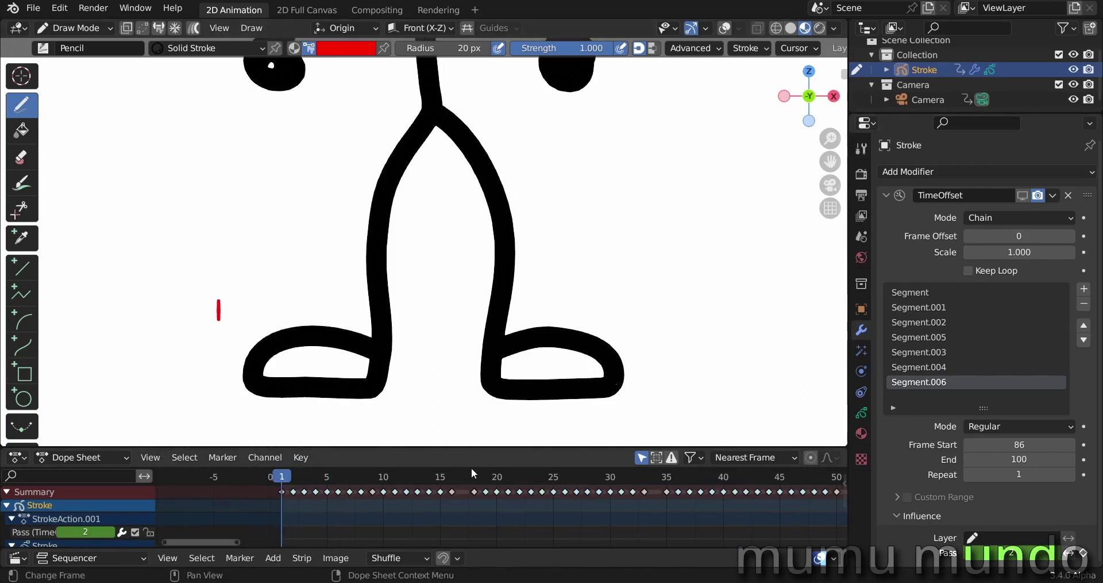
Visit the starting frames 18, 35, 52, 69 and 86 to compare the red marker stroke beside the foot
left_click(471, 473)
middle_click_drag(575, 495, 386, 482)
key("Up")
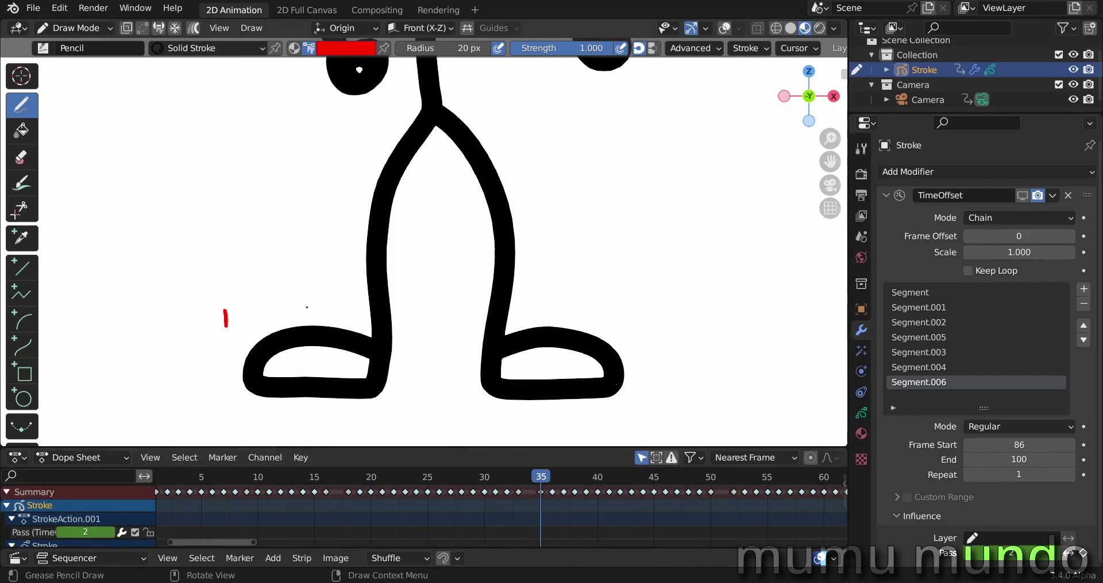
middle_click_drag(610, 488, 378, 484)
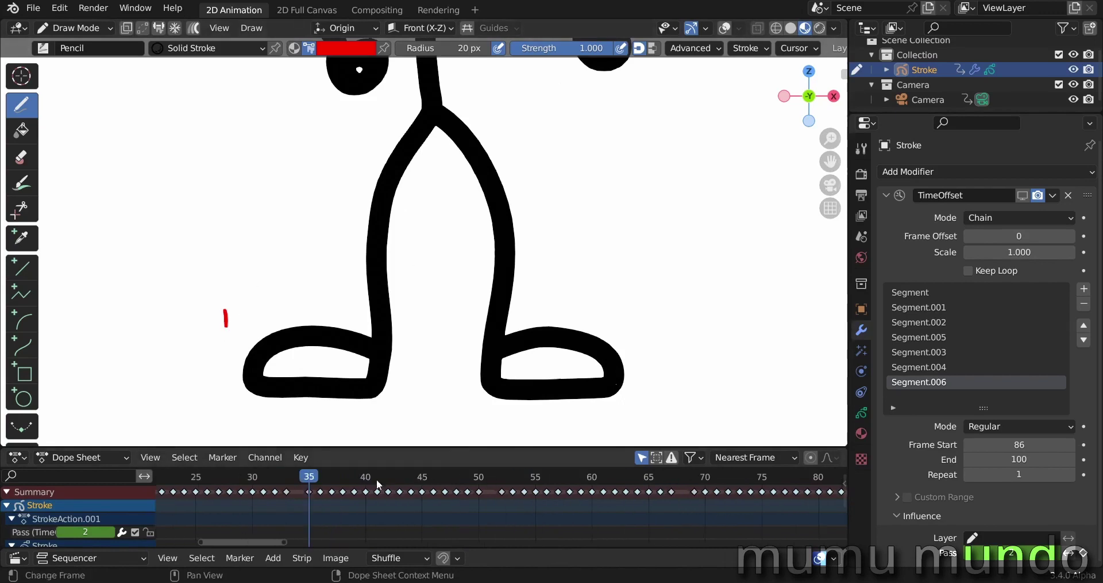
left_click(501, 489)
middle_click_drag(681, 490, 571, 480)
left_click(572, 486)
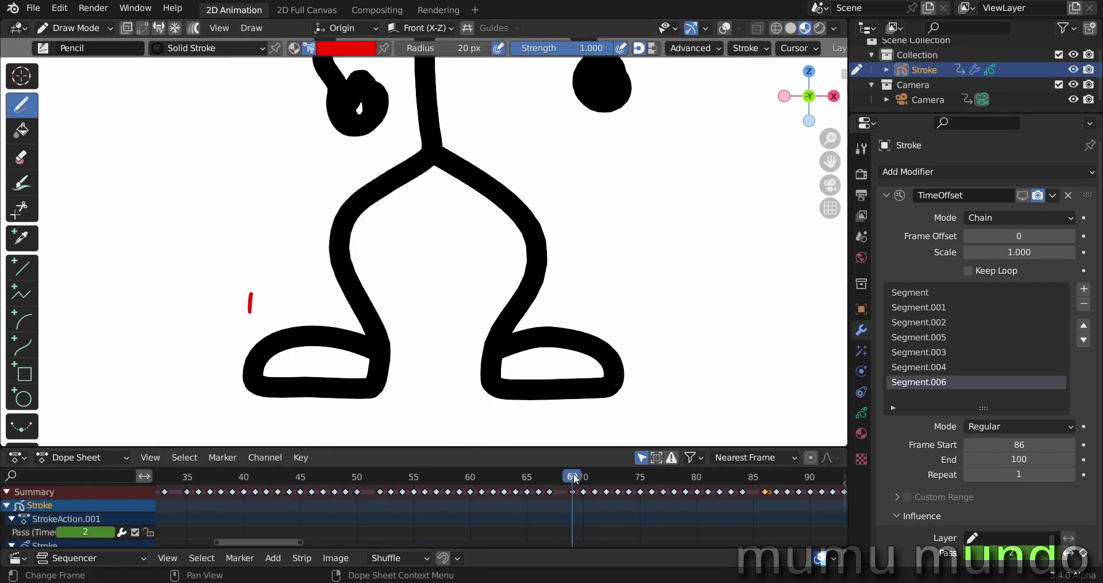
middle_click_drag(782, 488, 543, 482)
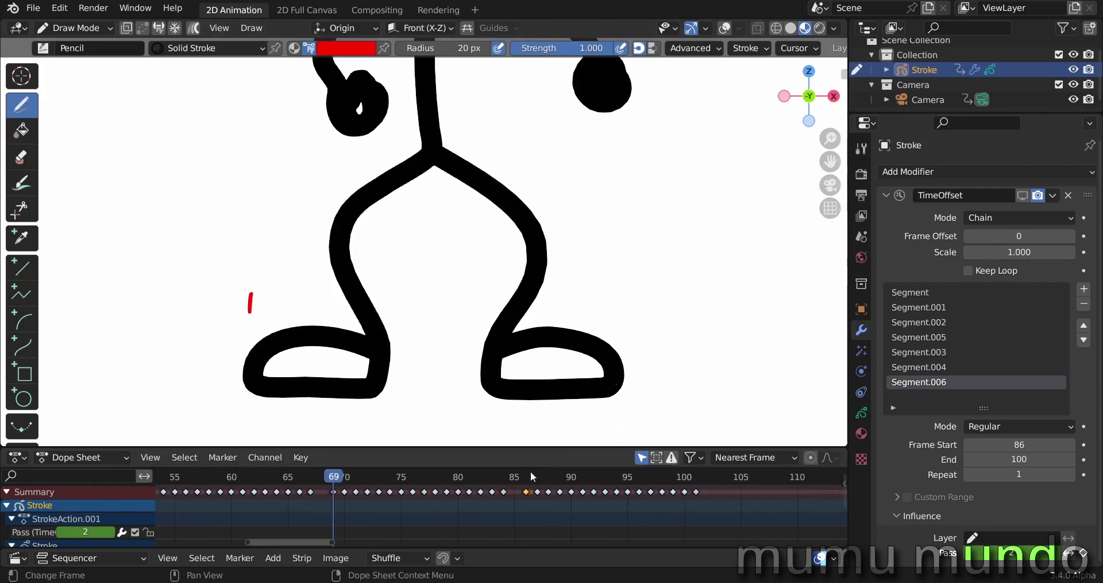
left_click(526, 488)
Fit the whole range of keyframes in the Dope Sheet to examine the complete timeline
middle_click_drag(226, 510, 740, 513)
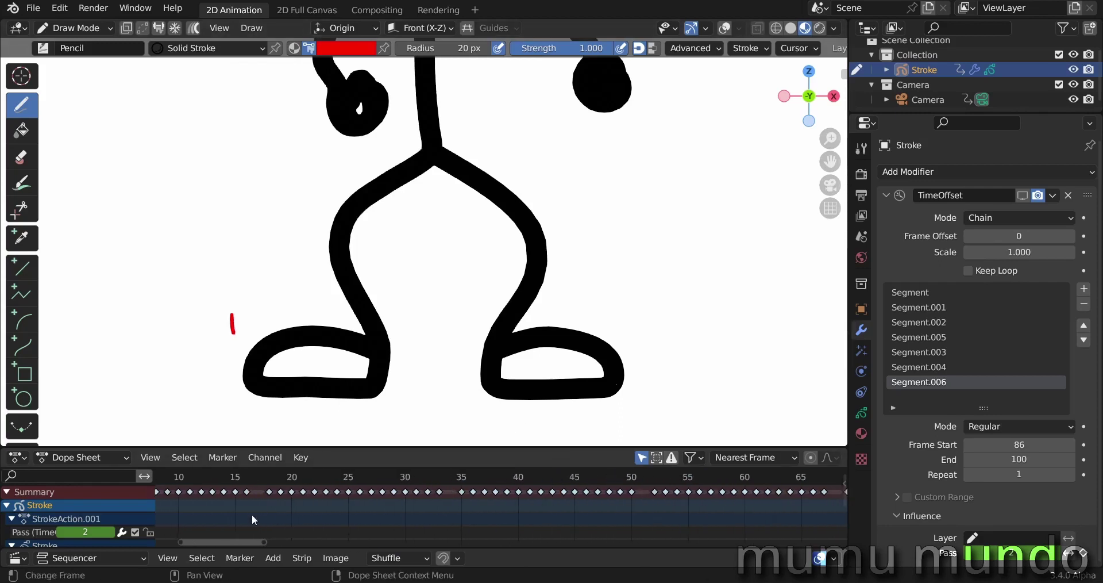
middle_click_drag(314, 519, 592, 517)
key("Home")
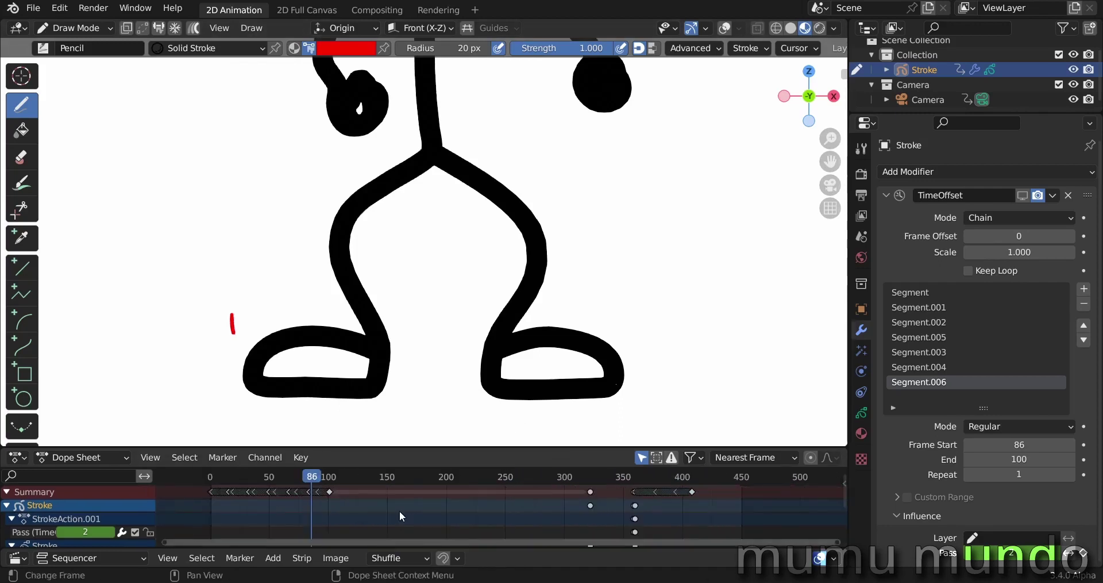